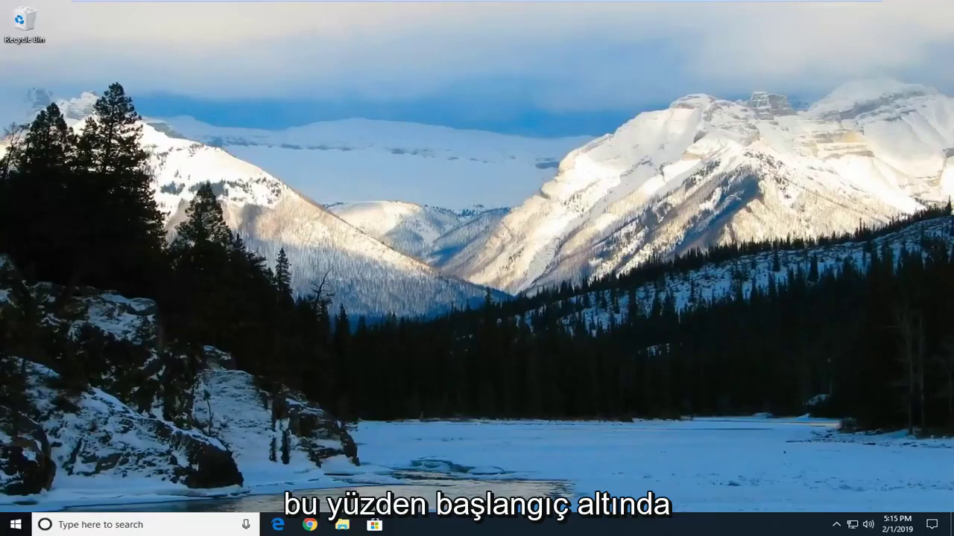
# Search the Start menu for 'remote desktop connection' and launch the Remote Desktop Connection app
pyautogui.click(13, 525)
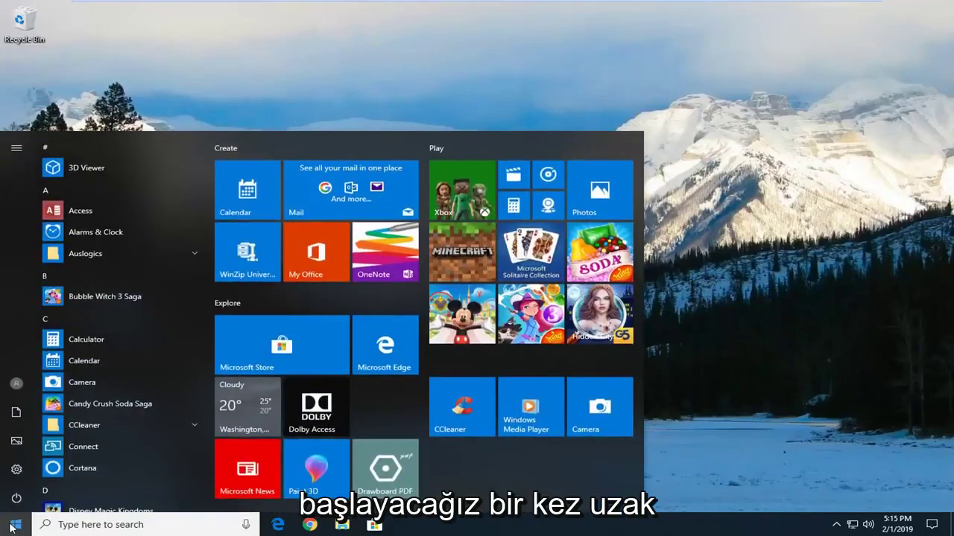
pyautogui.write('remot')
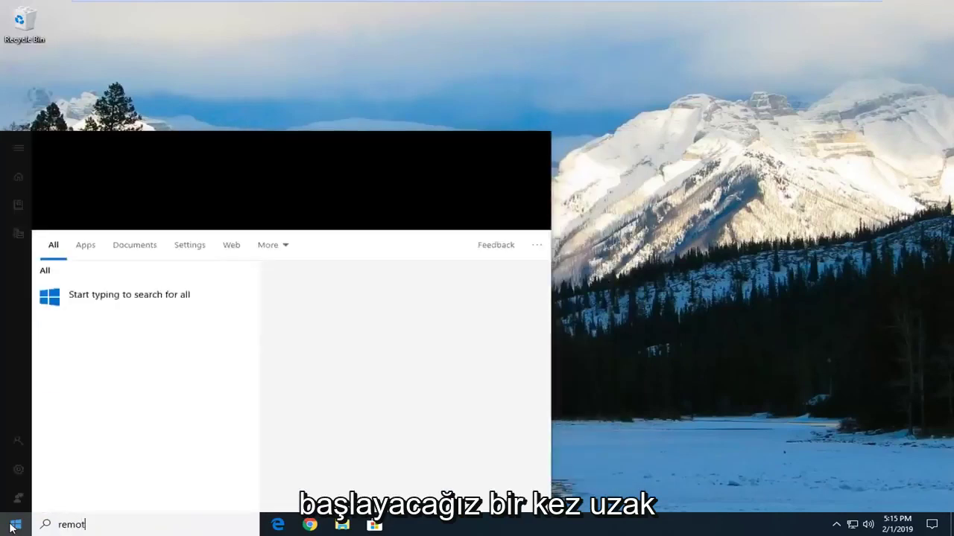
pyautogui.write('e desktop c')
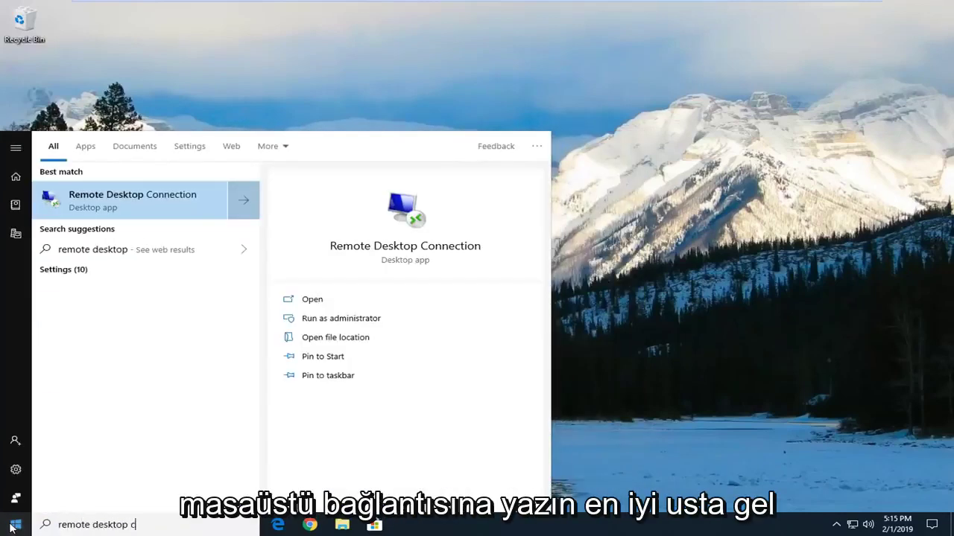
pyautogui.write('onnection')
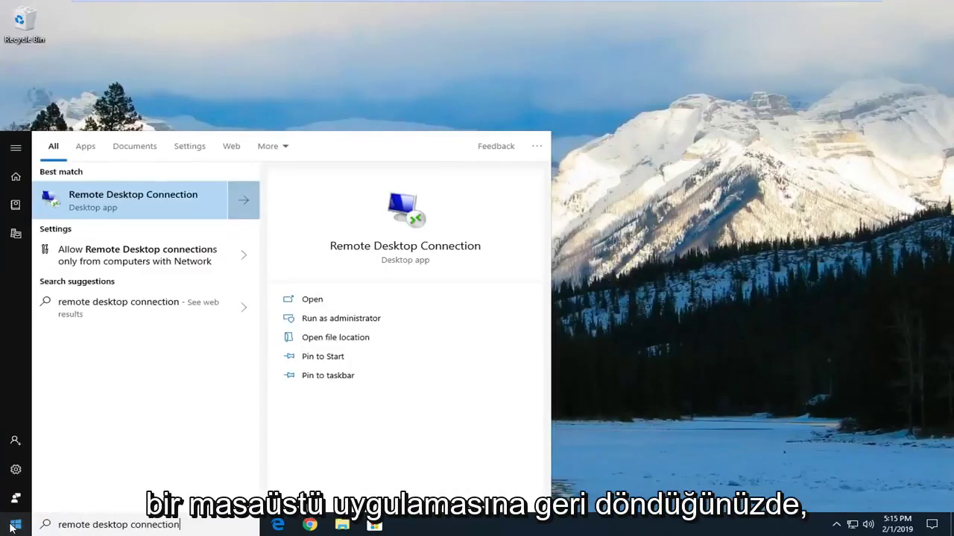
pyautogui.click(85, 202)
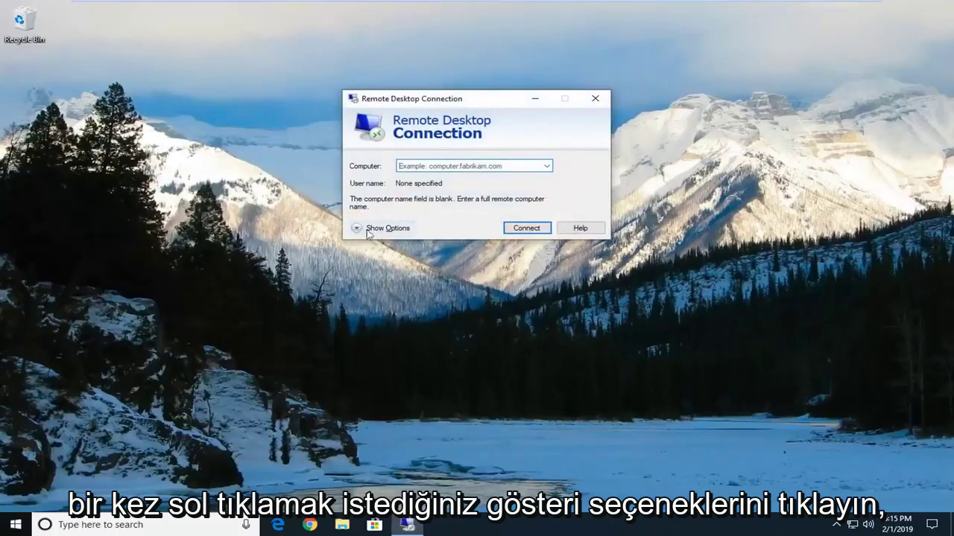
# Expand all connection options and leave 'Reconnect if the connection is dropped' checked on the Experience tab
pyautogui.click(386, 231)
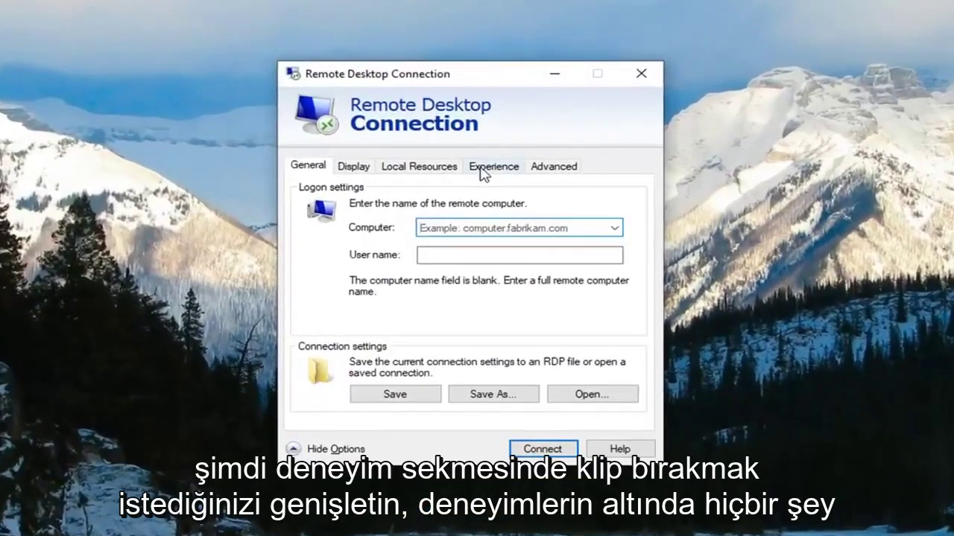
pyautogui.click(485, 165)
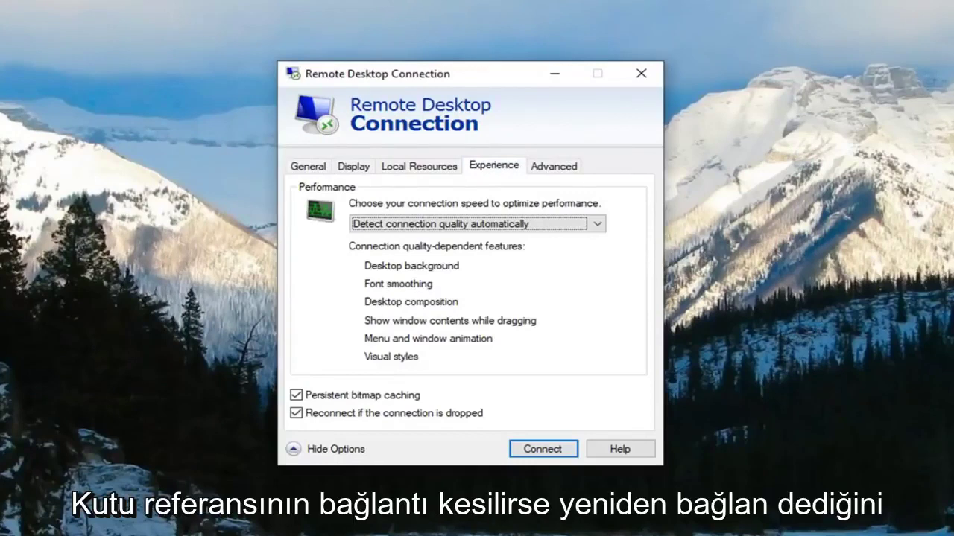
pyautogui.click(341, 418)
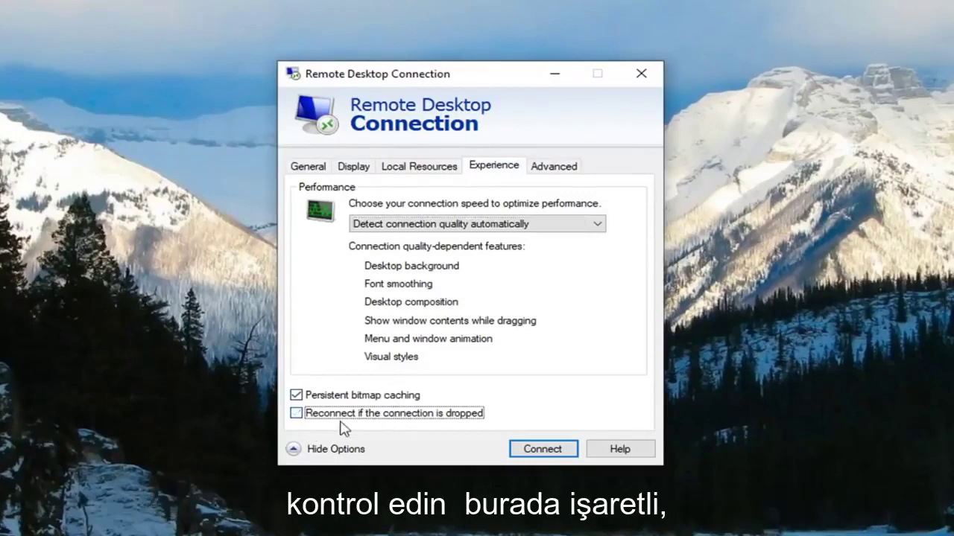
pyautogui.click(341, 420)
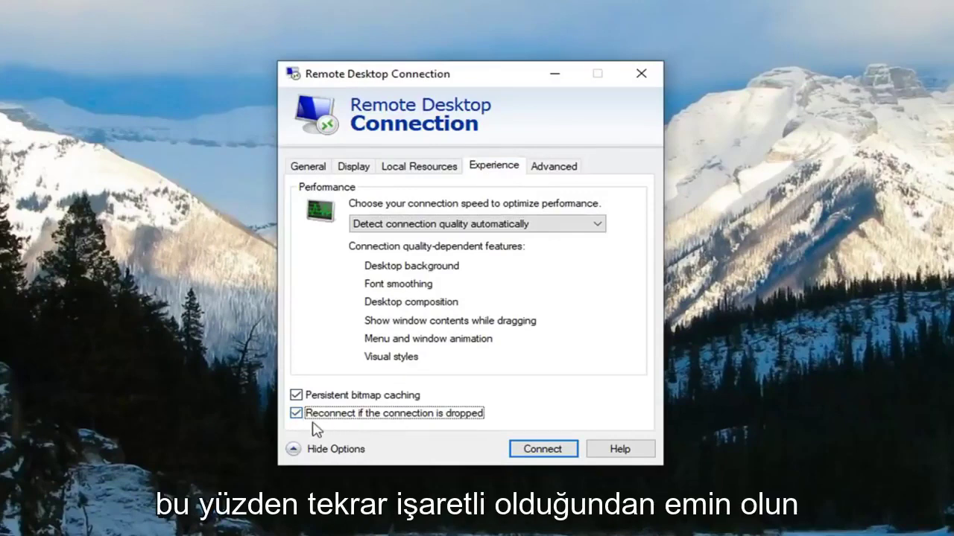
# Attempt to connect, dismiss the blank computer name error, and revisit the General and Experience tabs
pyautogui.click(528, 453)
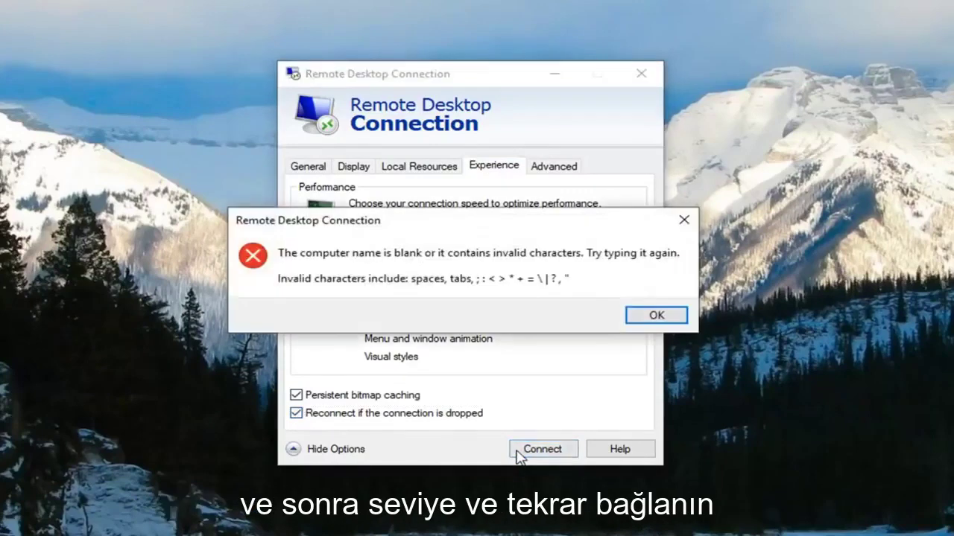
pyautogui.click(654, 317)
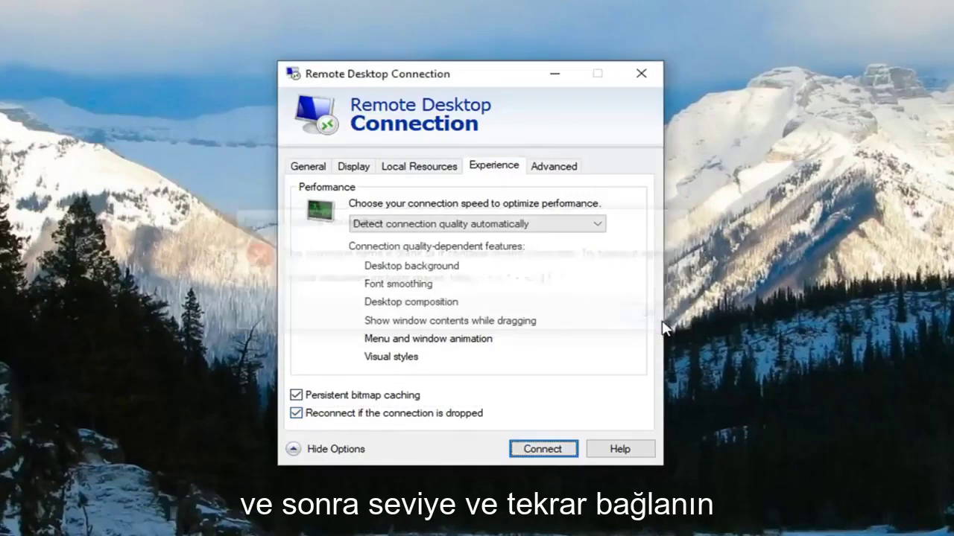
pyautogui.click(325, 165)
pyautogui.click(494, 166)
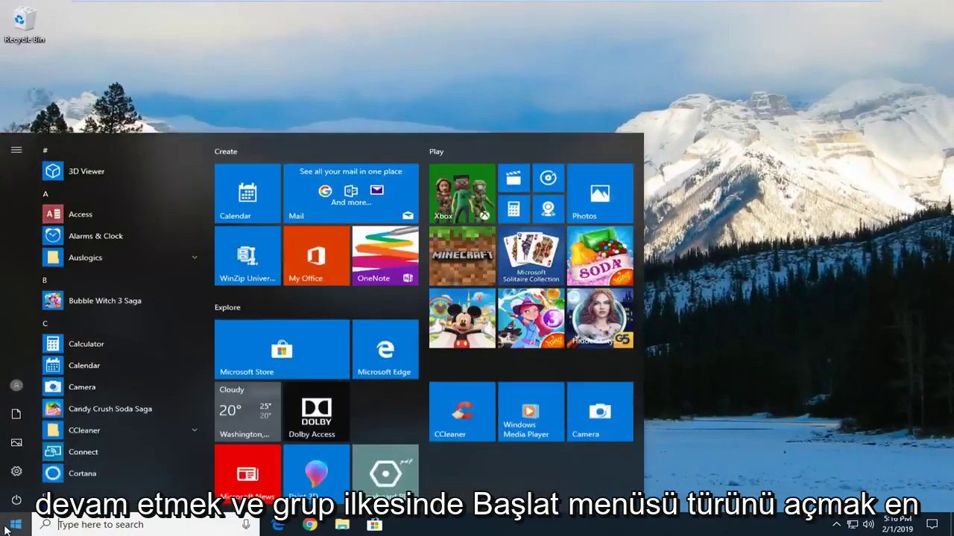
# Search Start for 'group policy' and open the Edit group policy result
pyautogui.write('group policy')
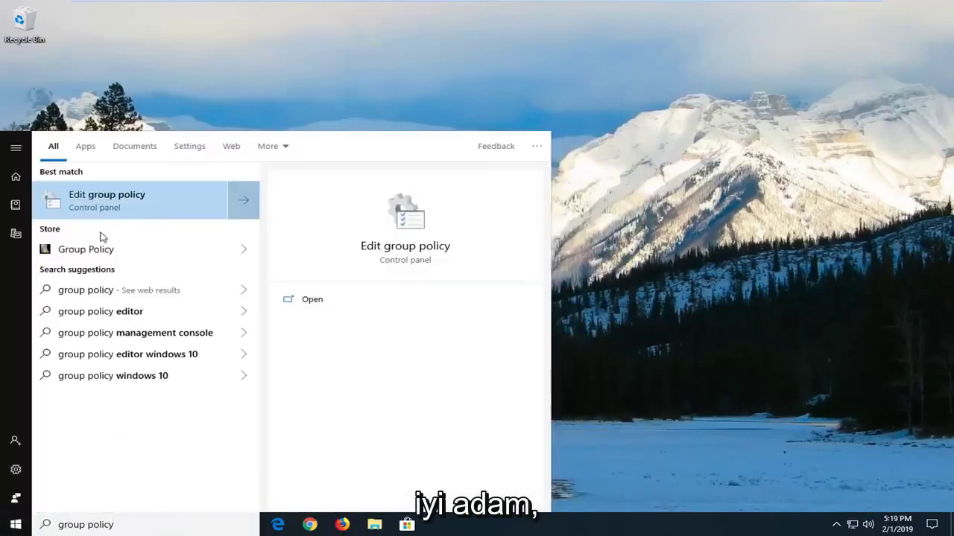
pyautogui.click(95, 199)
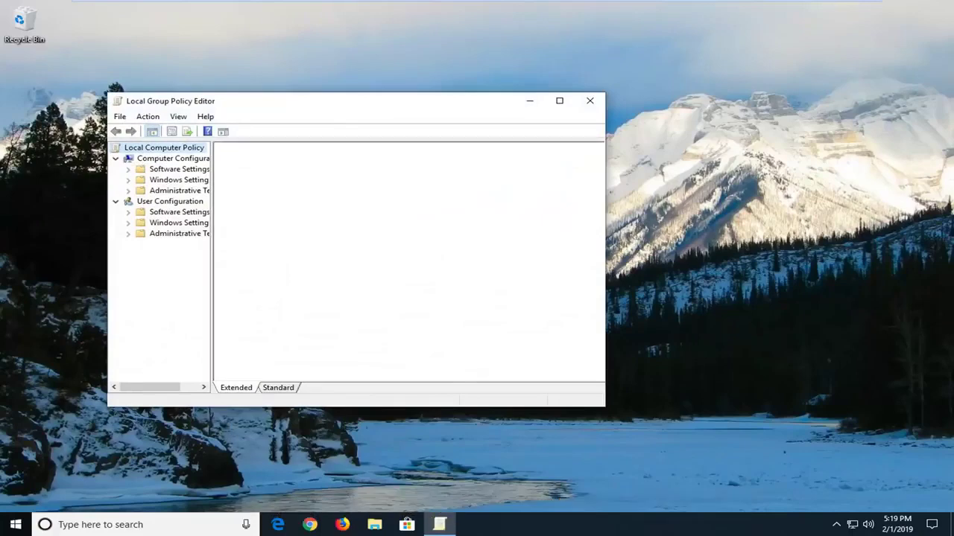
# Move and enlarge the policy editor window and widen the tree pane to show full folder names
pyautogui.moveTo(322, 112); pyautogui.dragTo(408, 68)
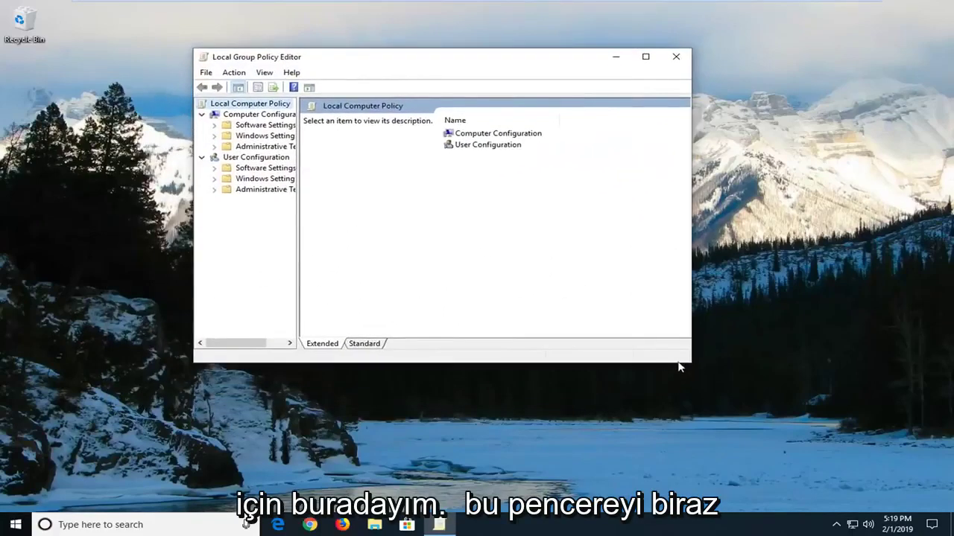
pyautogui.moveTo(689, 364); pyautogui.dragTo(824, 420)
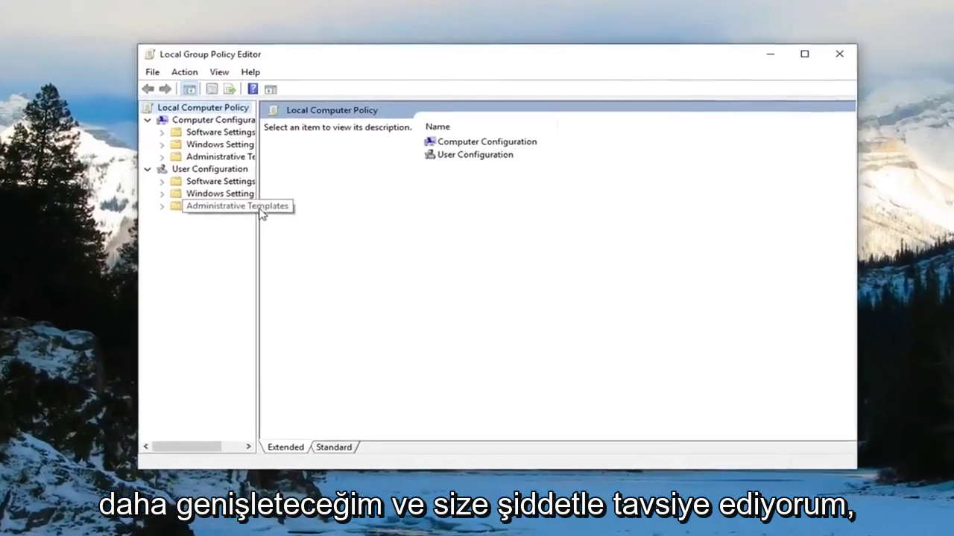
pyautogui.moveTo(246, 223); pyautogui.dragTo(384, 232)
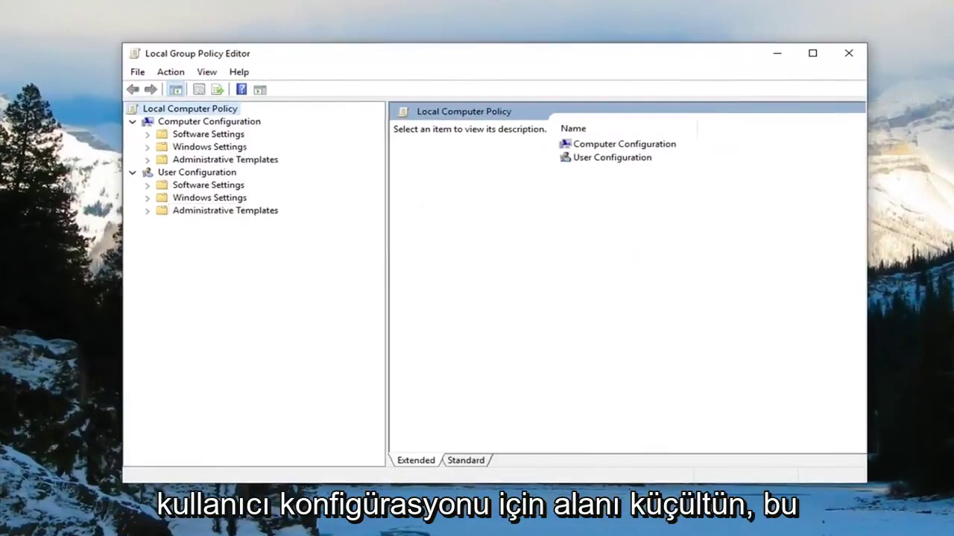
# Select User Configuration and expand it to show Software Settings, Windows Settings and Administrative Templates
pyautogui.click(187, 172)
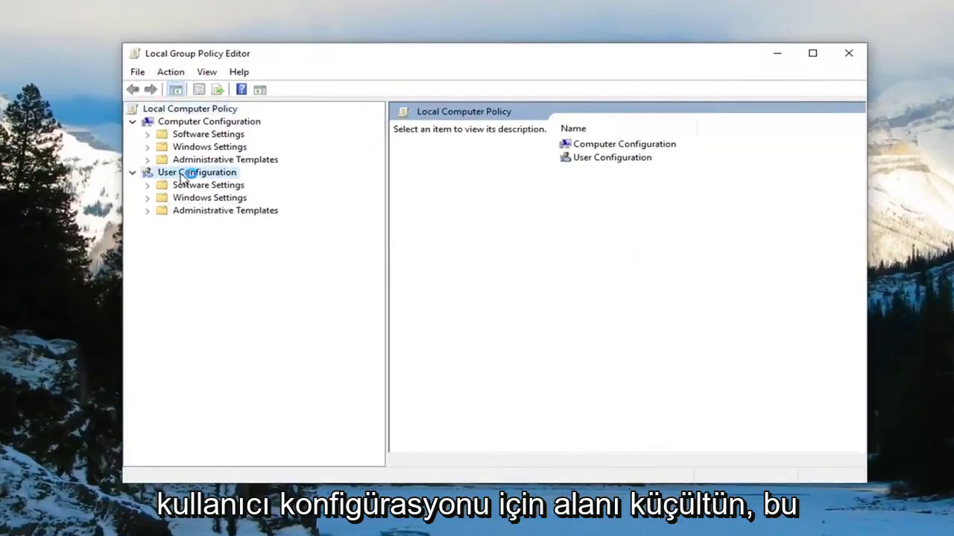
pyautogui.click(132, 173)
pyautogui.click(133, 173)
pyautogui.click(132, 173)
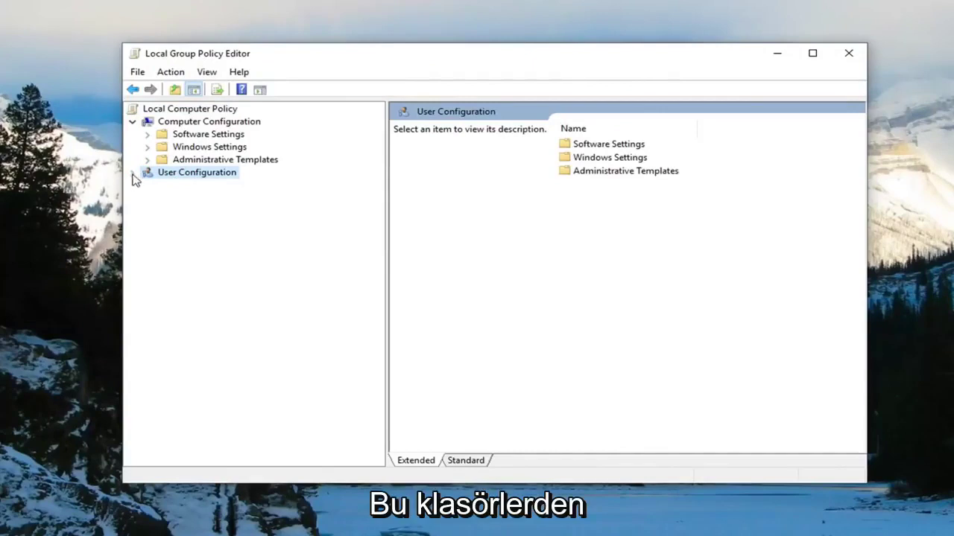
pyautogui.click(131, 173)
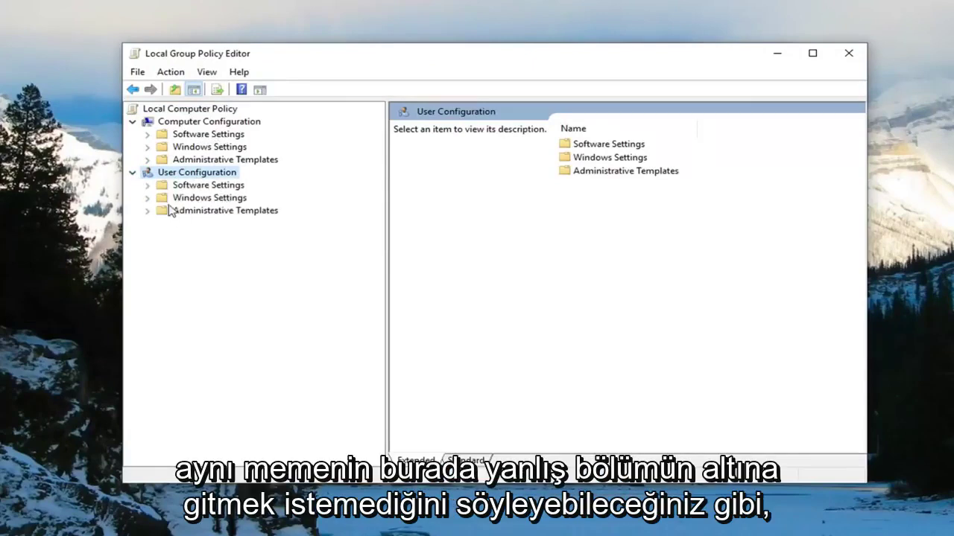
# Collapse User Configuration and expand Computer Configuration > Administrative Templates > Windows Components
pyautogui.click(132, 174)
pyautogui.click(203, 123)
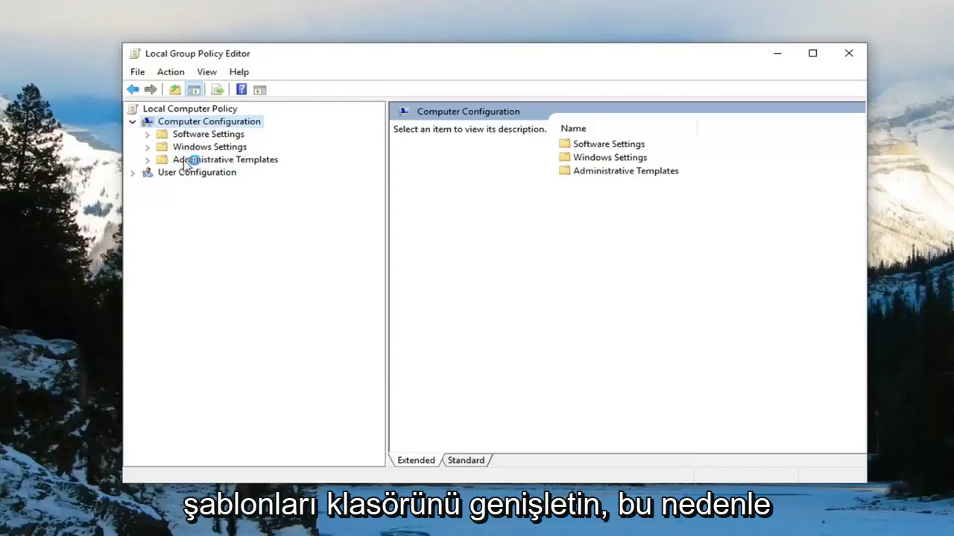
pyautogui.click(158, 164)
pyautogui.click(147, 159)
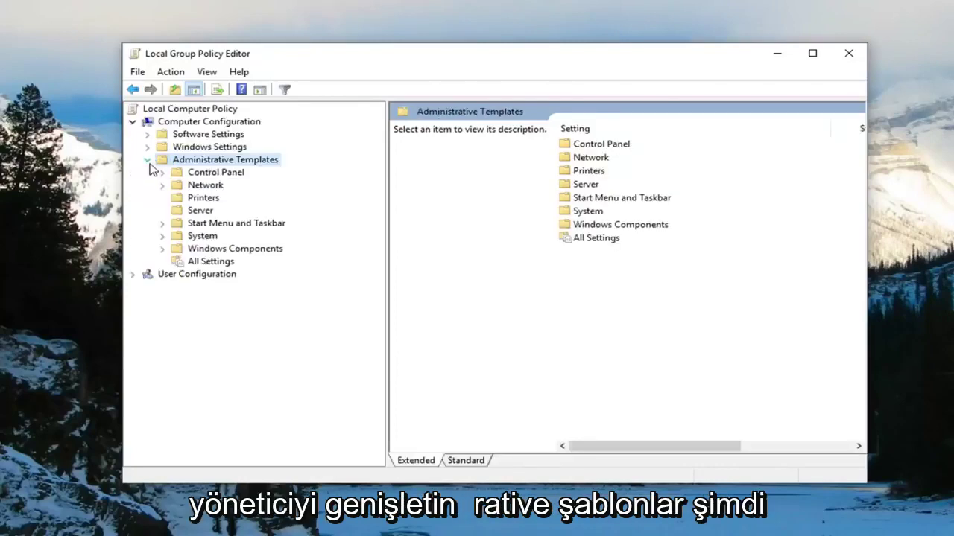
pyautogui.click(165, 250)
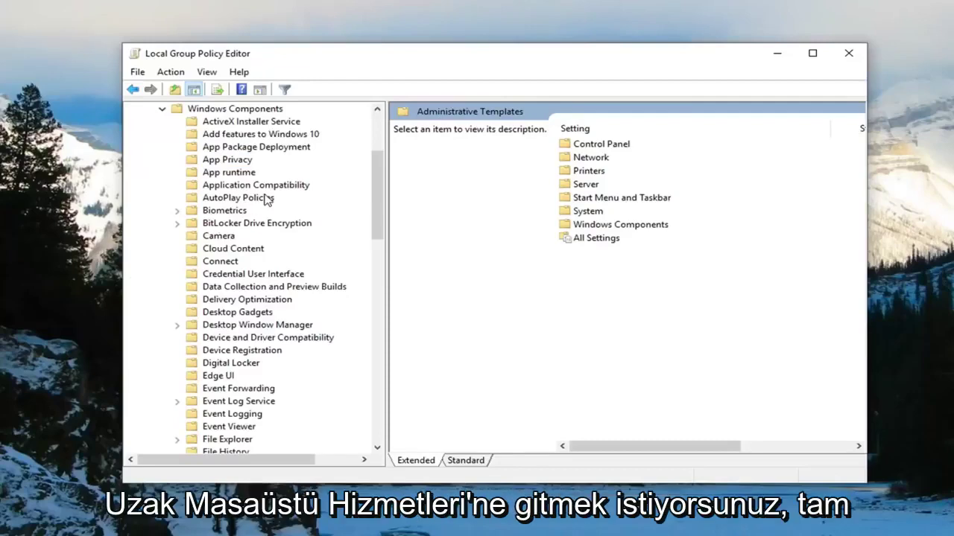
# Expand Remote Desktop Services > Remote Desktop Session Host and select the Security folder
pyautogui.scroll(-12, 276, 294)
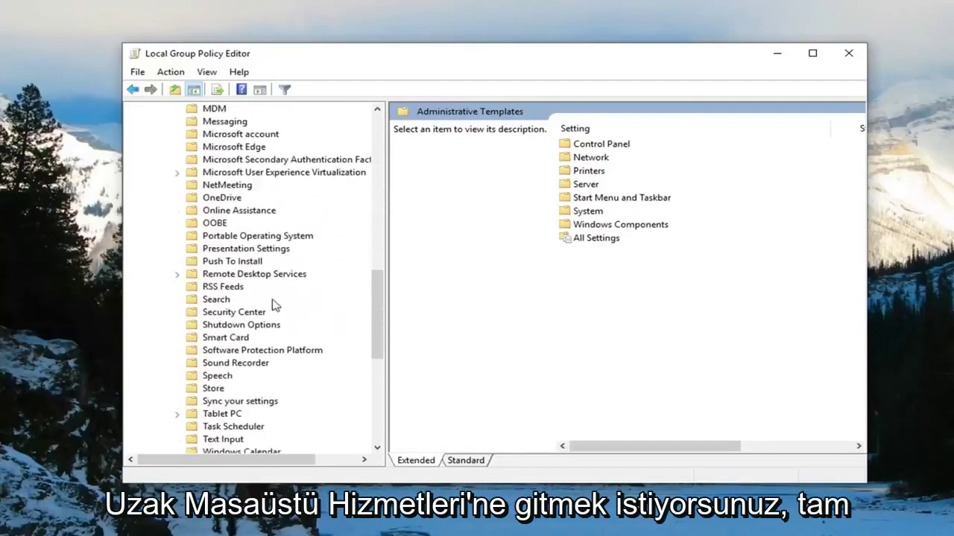
pyautogui.click(234, 277)
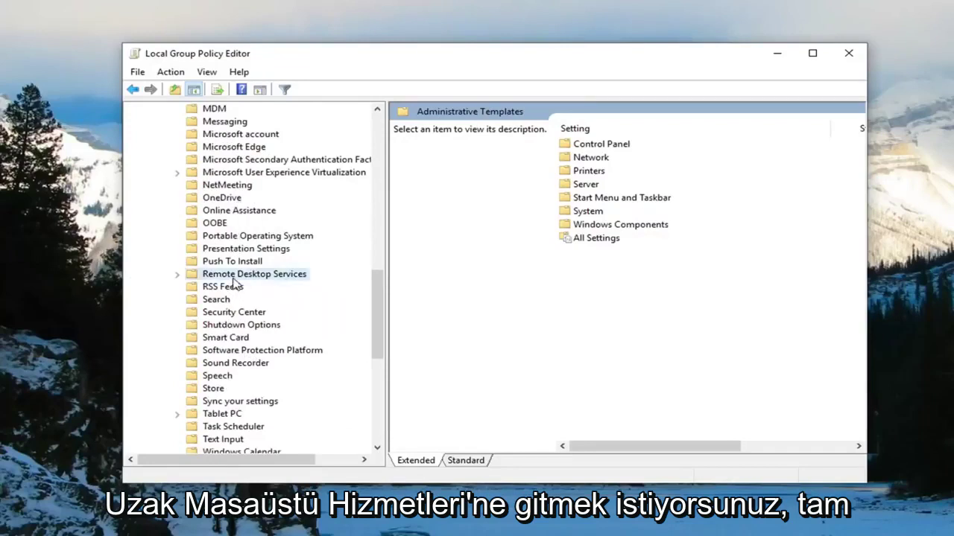
pyautogui.click(179, 274)
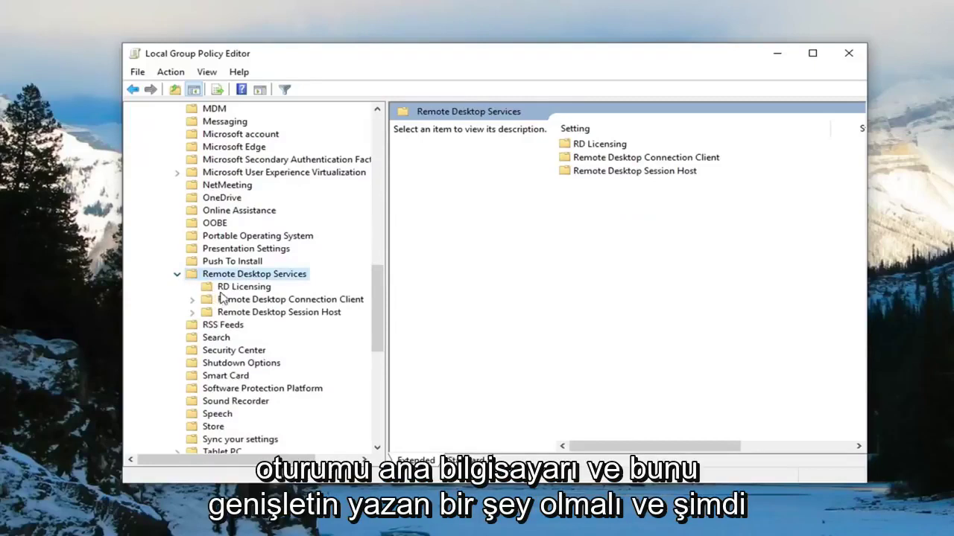
pyautogui.click(246, 312)
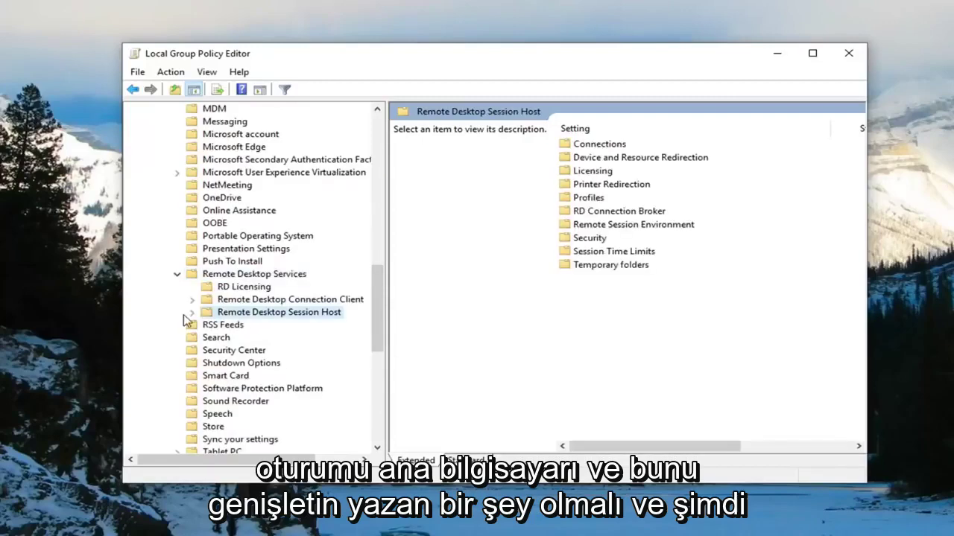
pyautogui.click(193, 313)
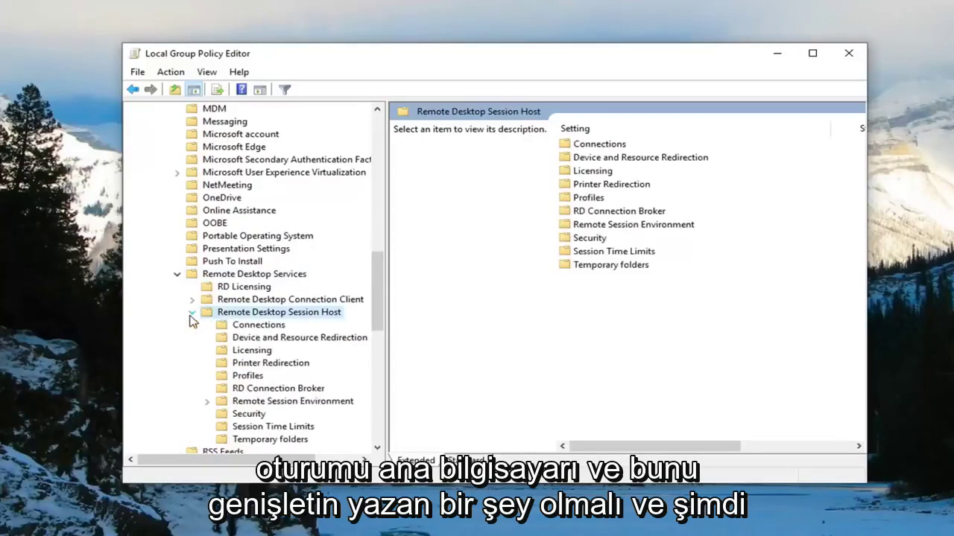
pyautogui.click(247, 416)
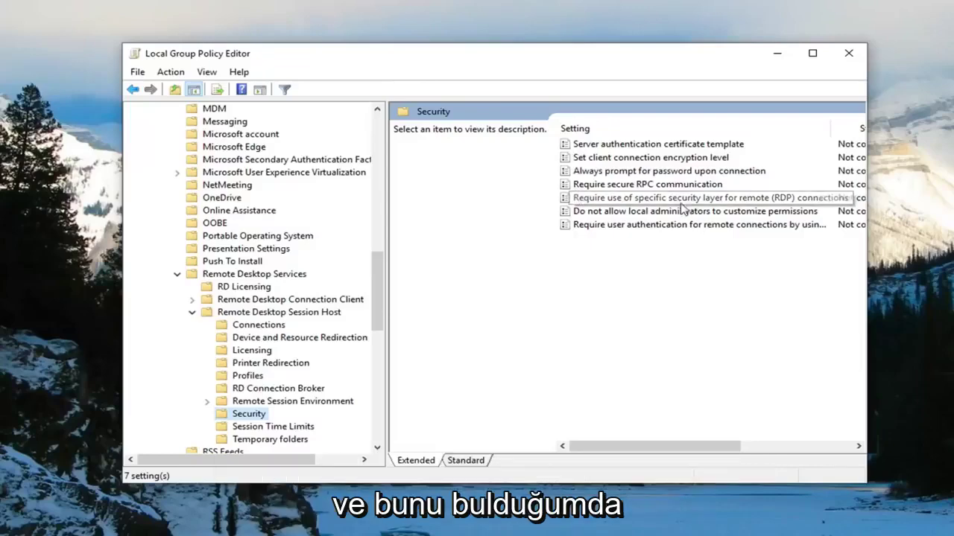
# Enlarge the window and open the 'Require use of specific security layer for remote (RDP) connections' policy
pyautogui.click(581, 199)
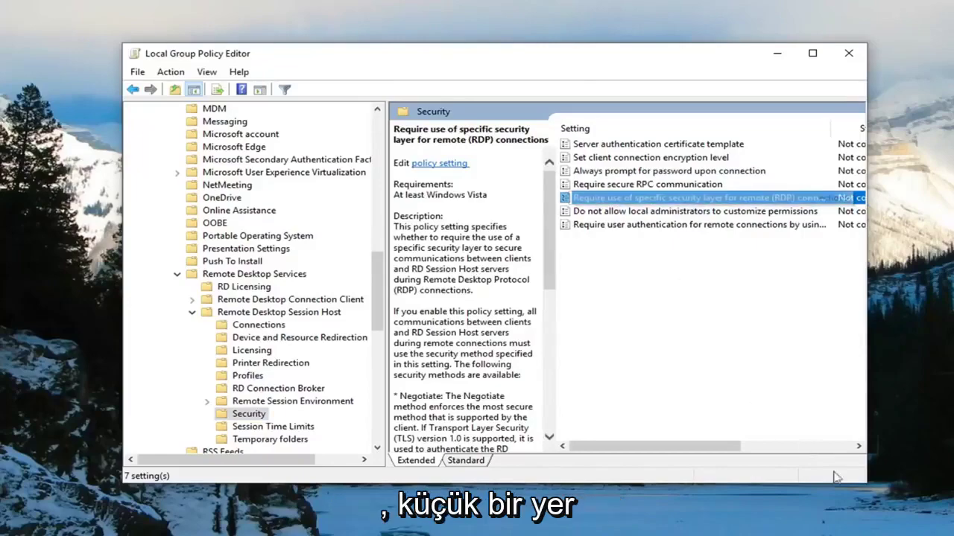
pyautogui.moveTo(866, 485); pyautogui.dragTo(950, 525)
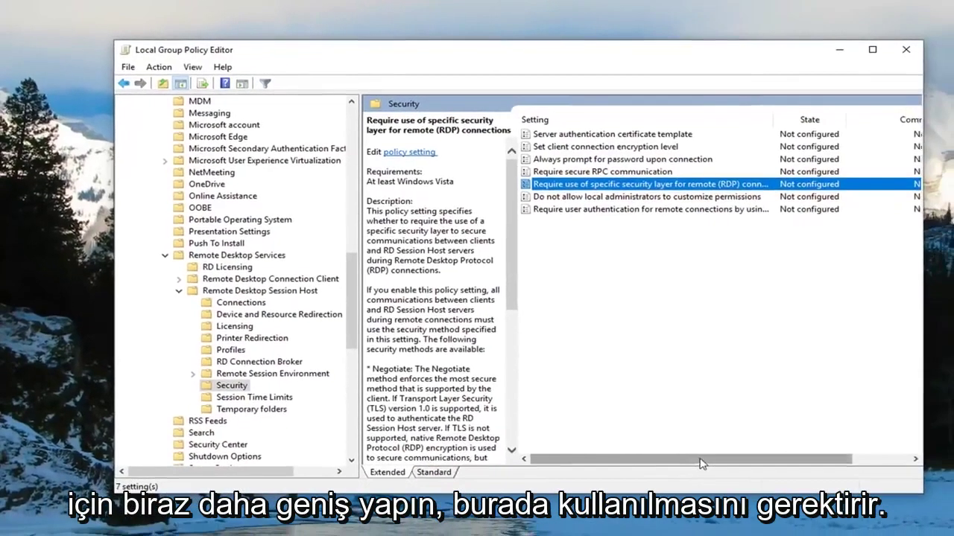
pyautogui.moveTo(701, 460); pyautogui.dragTo(720, 459)
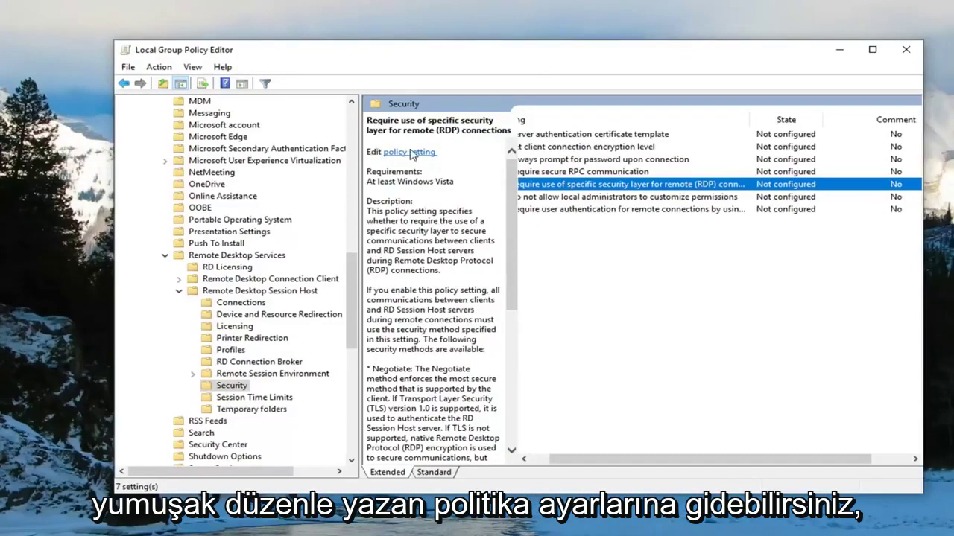
pyautogui.doubleClick(587, 184)
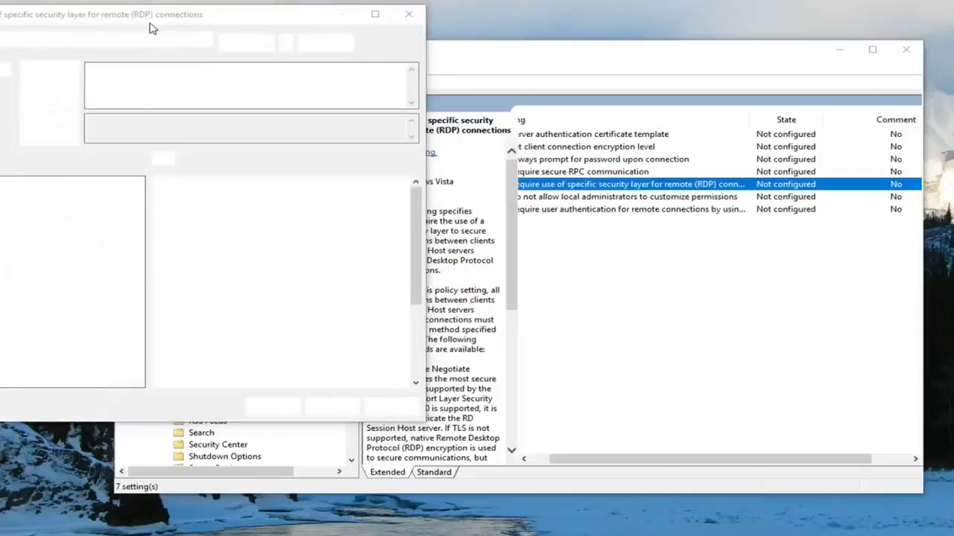
# Set the RDP security layer policy to Enabled with Security Layer RDP, then apply and confirm
pyautogui.moveTo(151, 27); pyautogui.dragTo(447, 66)
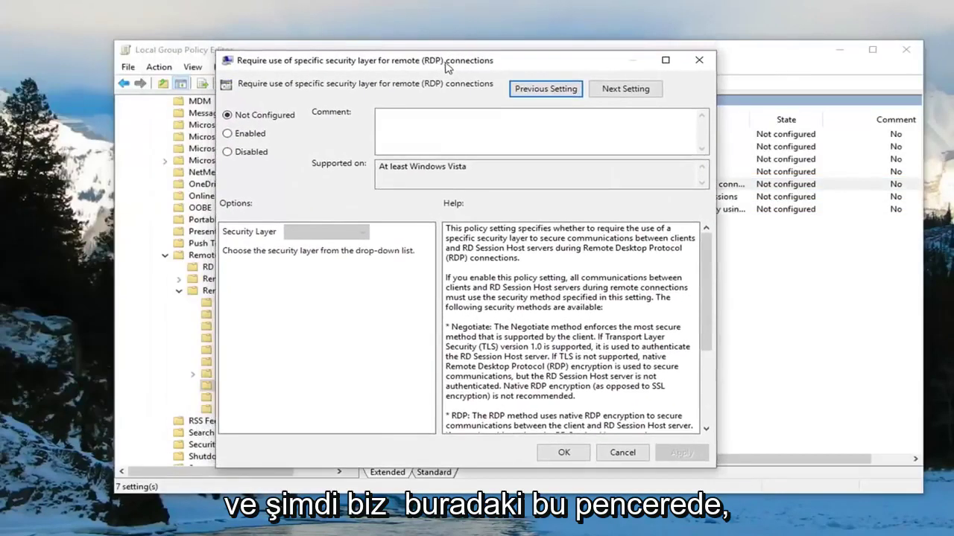
pyautogui.click(240, 141)
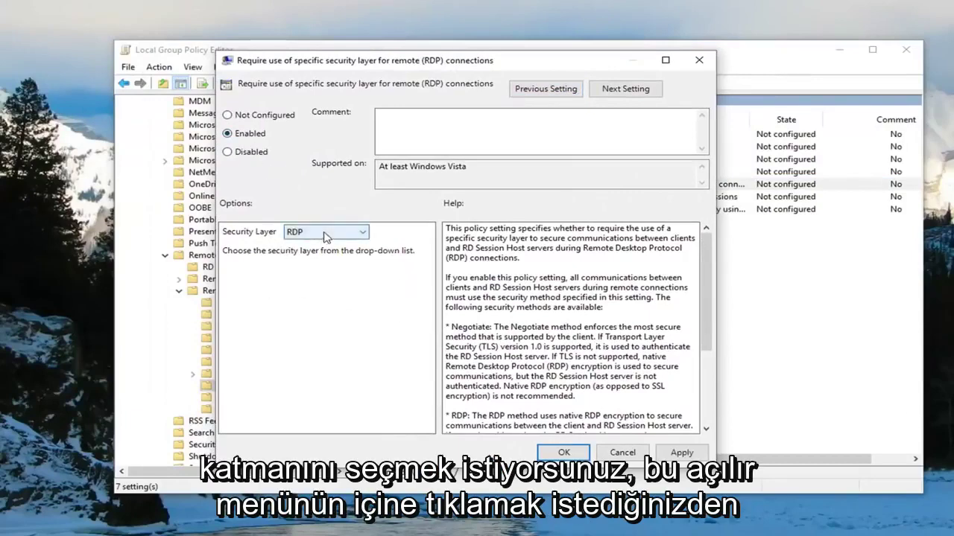
pyautogui.click(325, 232)
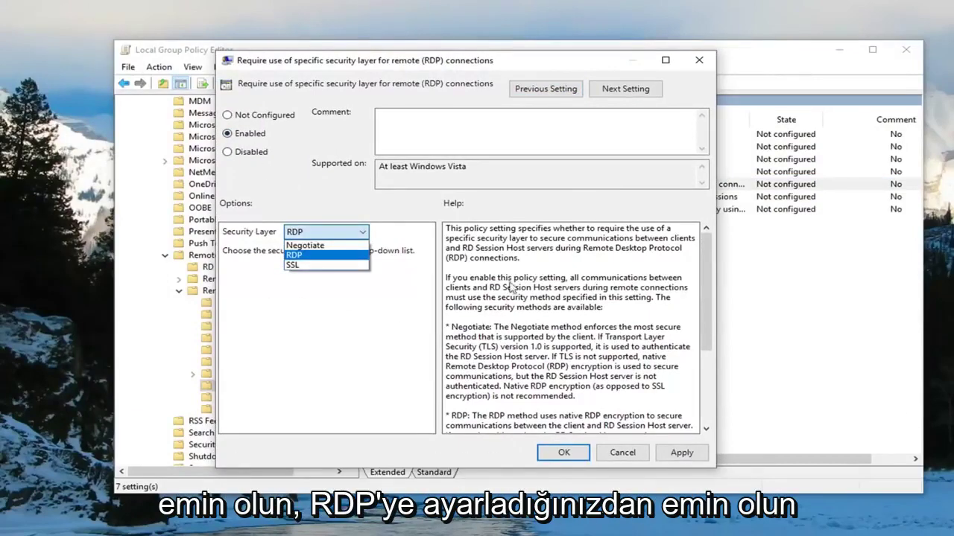
pyautogui.click(292, 255)
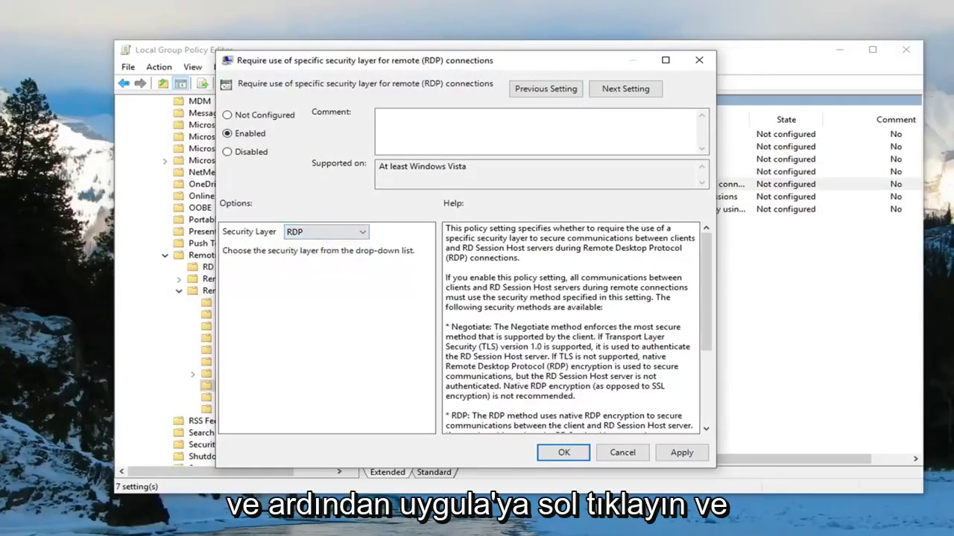
pyautogui.click(681, 453)
pyautogui.click(564, 453)
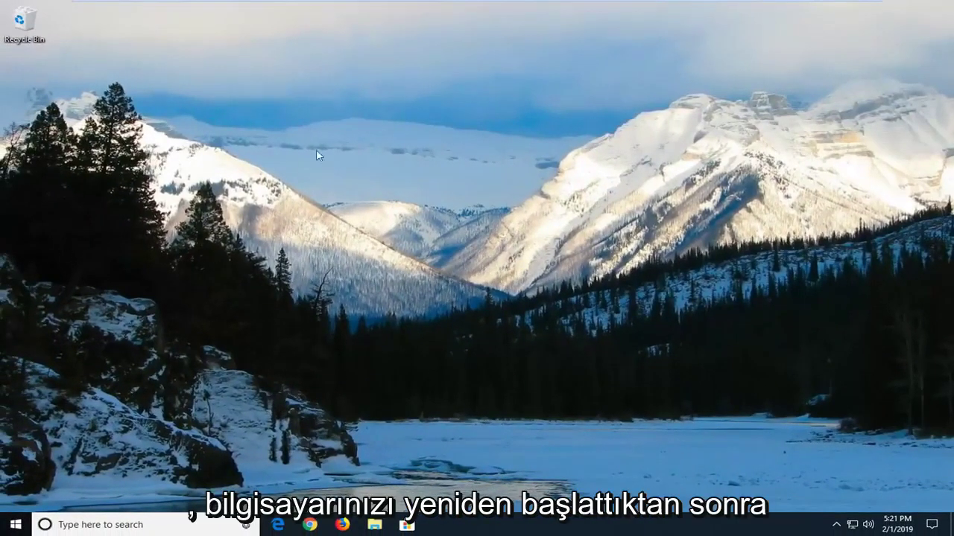
# Search Start for 'system' and open the System control panel page
pyautogui.click(15, 524)
pyautogui.write('s')
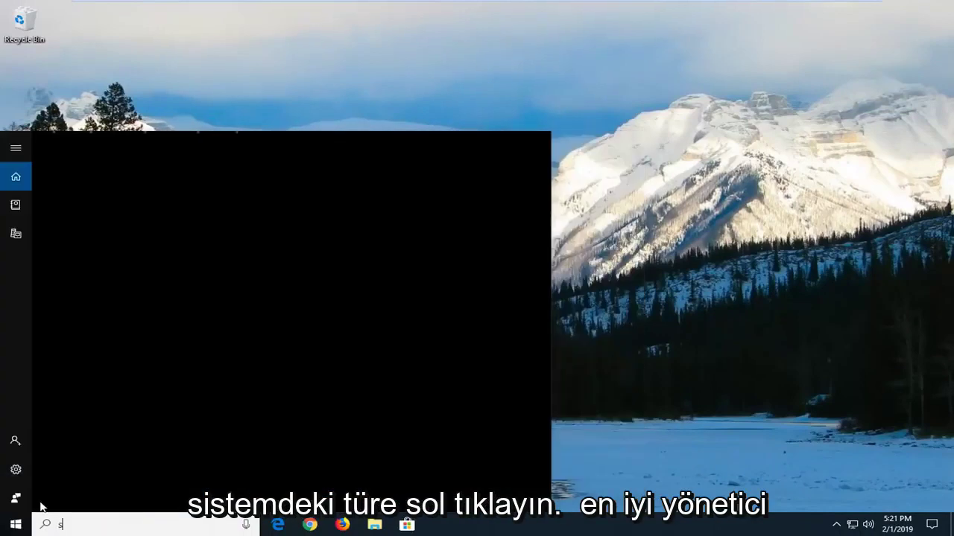
pyautogui.write('ystem')
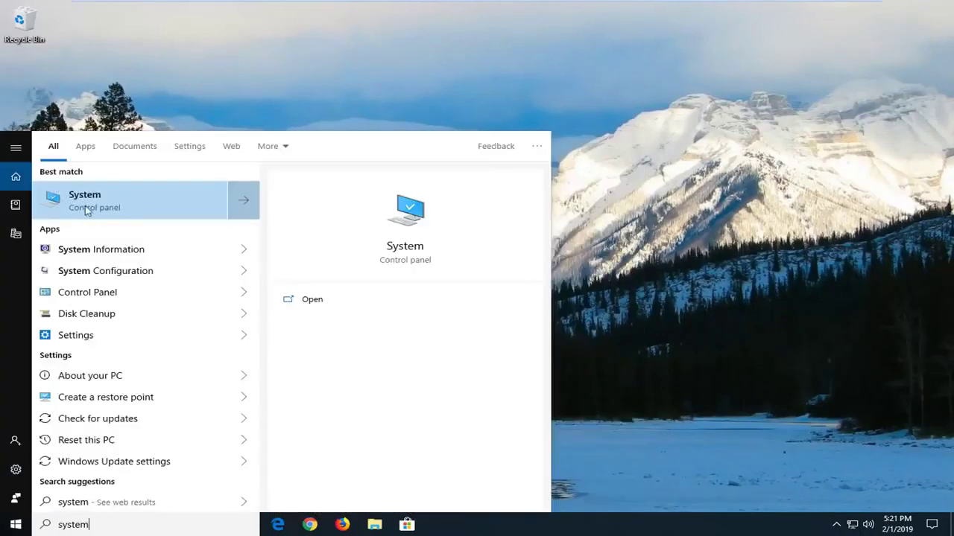
pyautogui.click(136, 214)
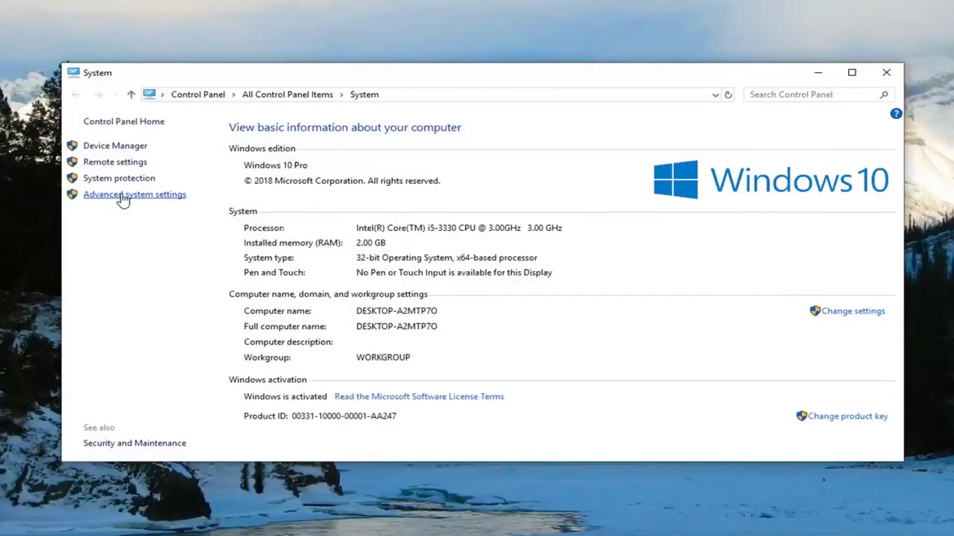
# In System Properties' Remote tab, allow remote connections, clear the NLA requirement, and apply
pyautogui.click(122, 199)
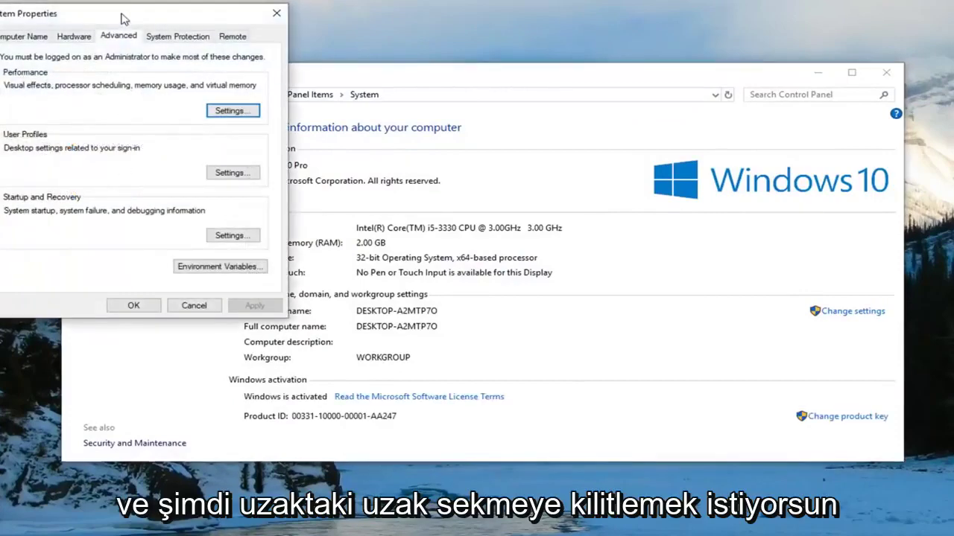
pyautogui.moveTo(121, 17); pyautogui.dragTo(455, 99)
pyautogui.click(557, 118)
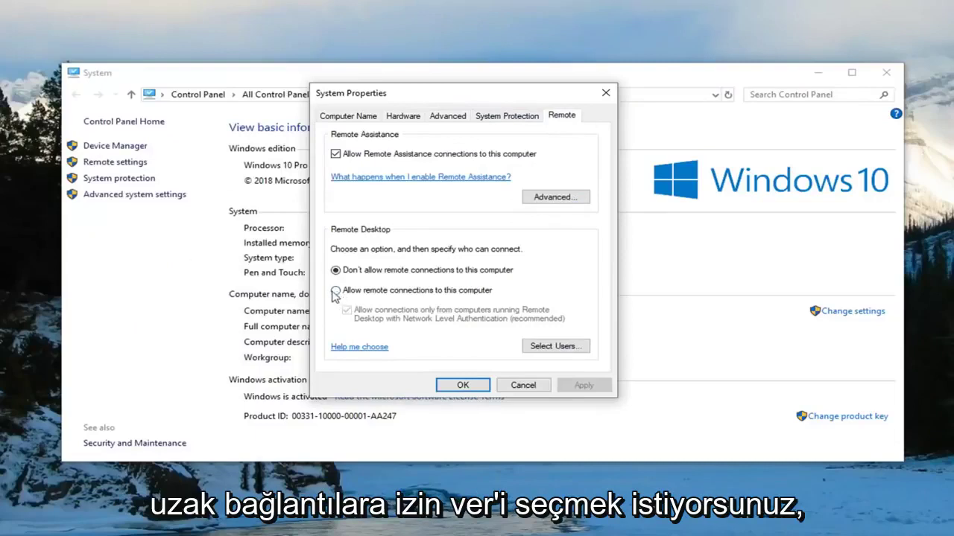
pyautogui.click(365, 292)
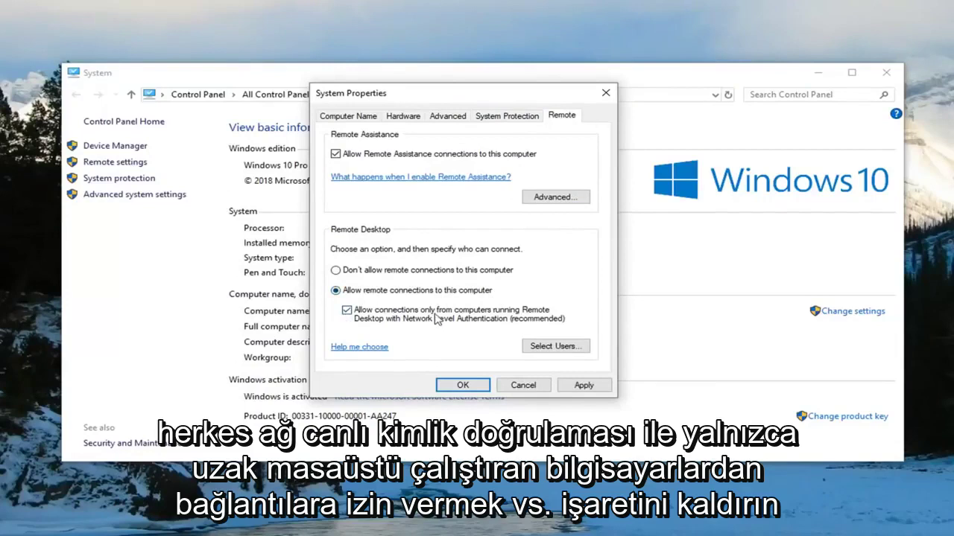
pyautogui.click(386, 318)
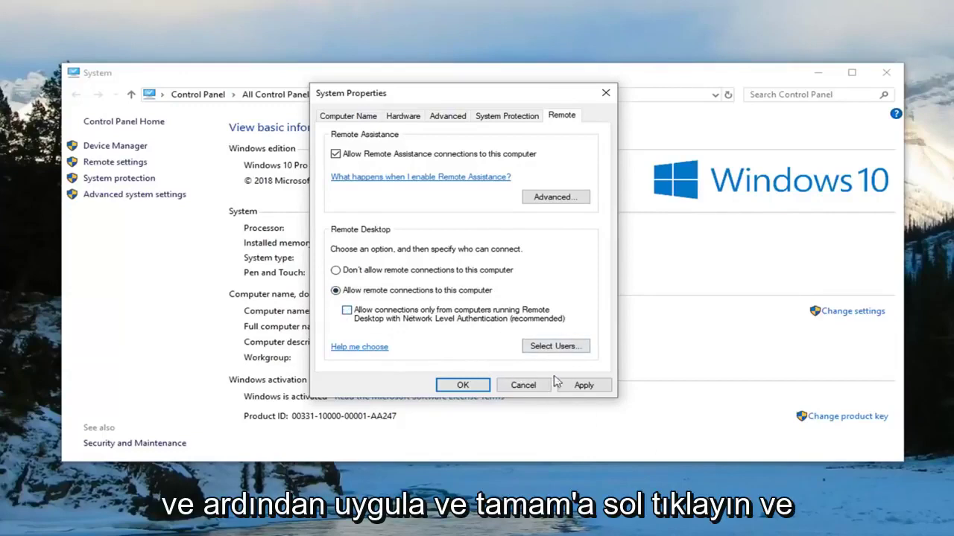
pyautogui.click(582, 385)
pyautogui.click(465, 388)
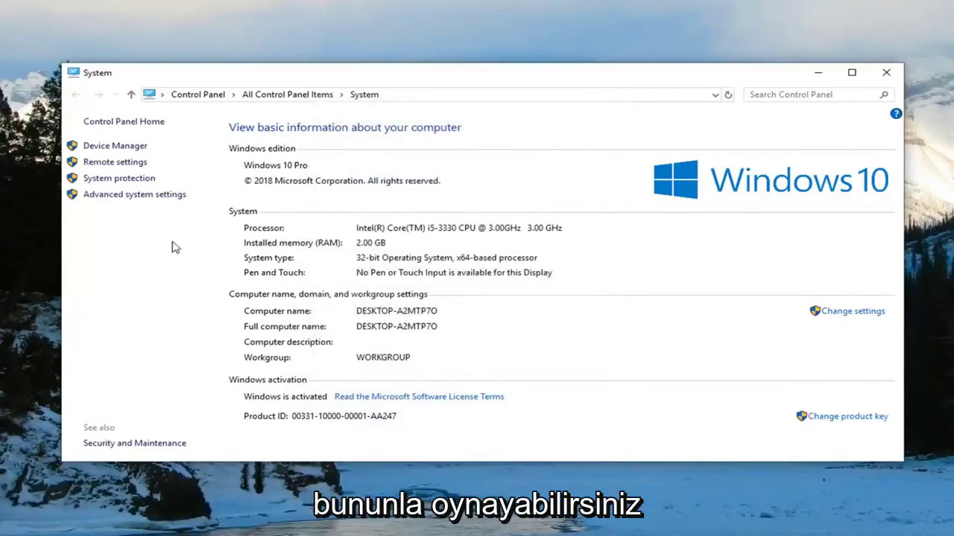
# Re-tick the Network Level Authentication requirement on the Remote tab and apply it
pyautogui.click(119, 195)
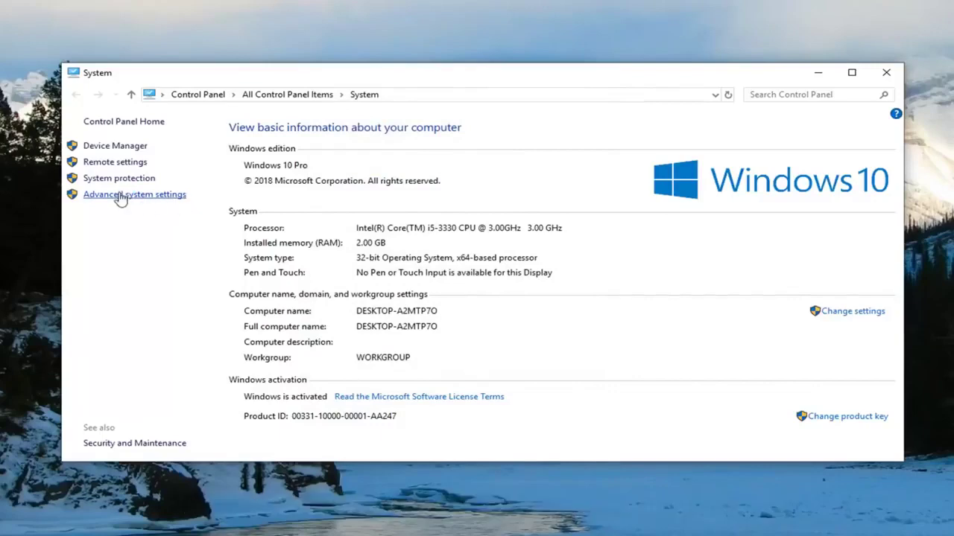
pyautogui.moveTo(168, 11); pyautogui.dragTo(506, 111)
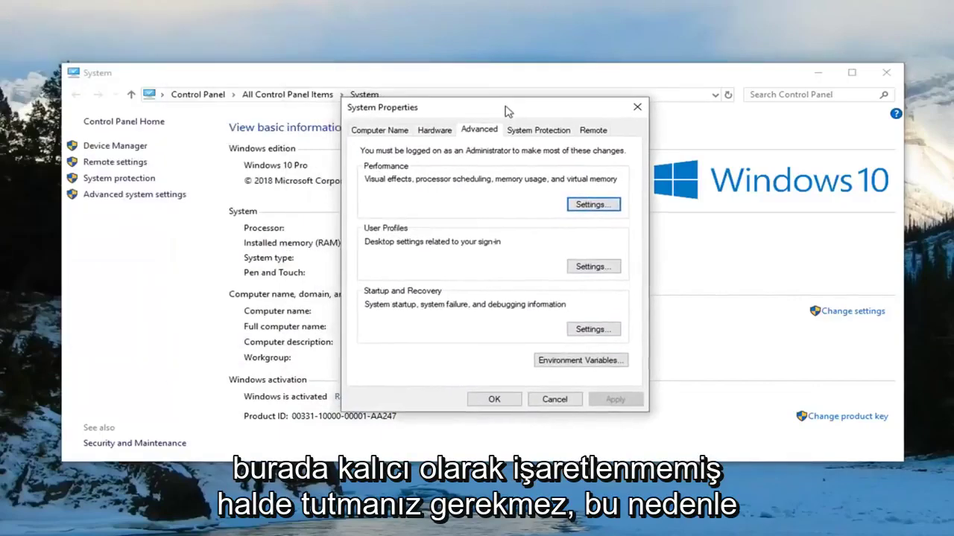
pyautogui.click(591, 130)
pyautogui.click(379, 325)
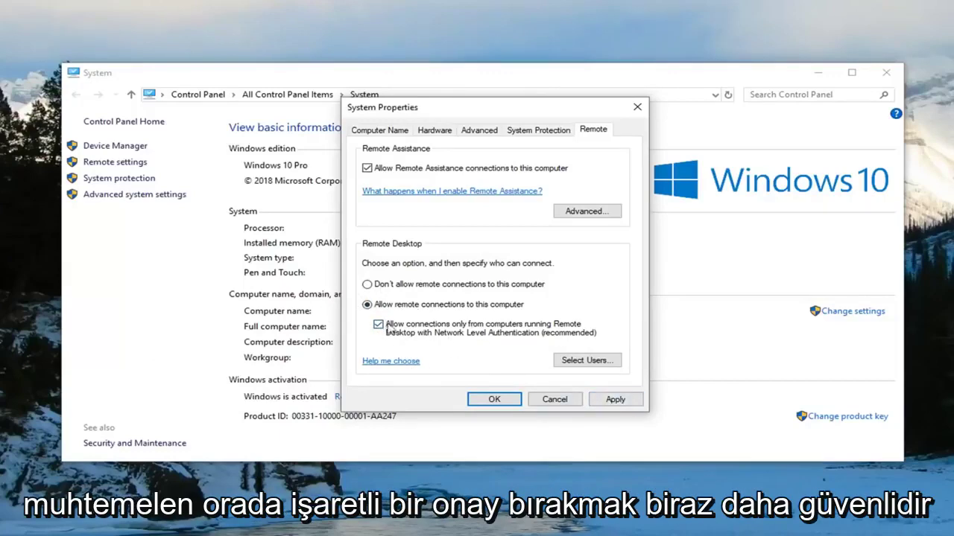
pyautogui.click(605, 400)
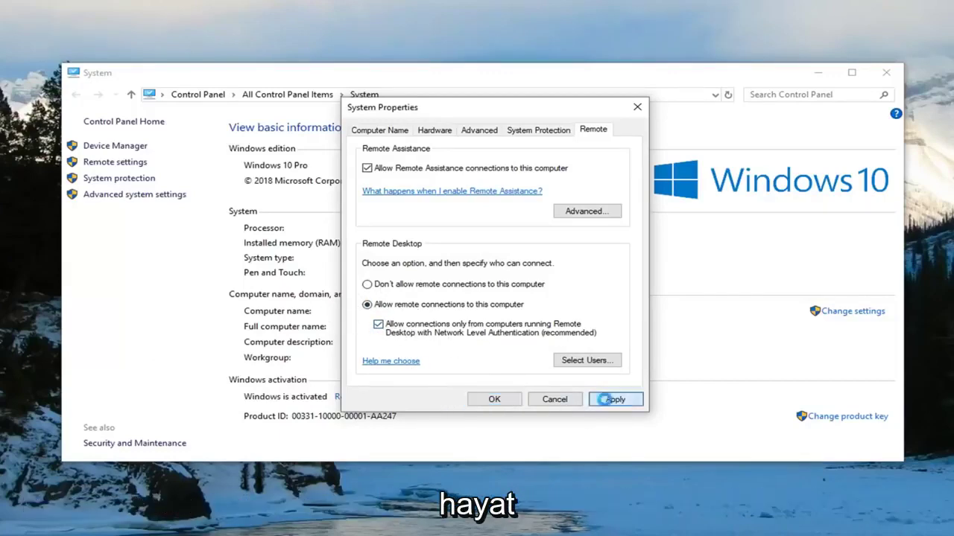
pyautogui.click(495, 399)
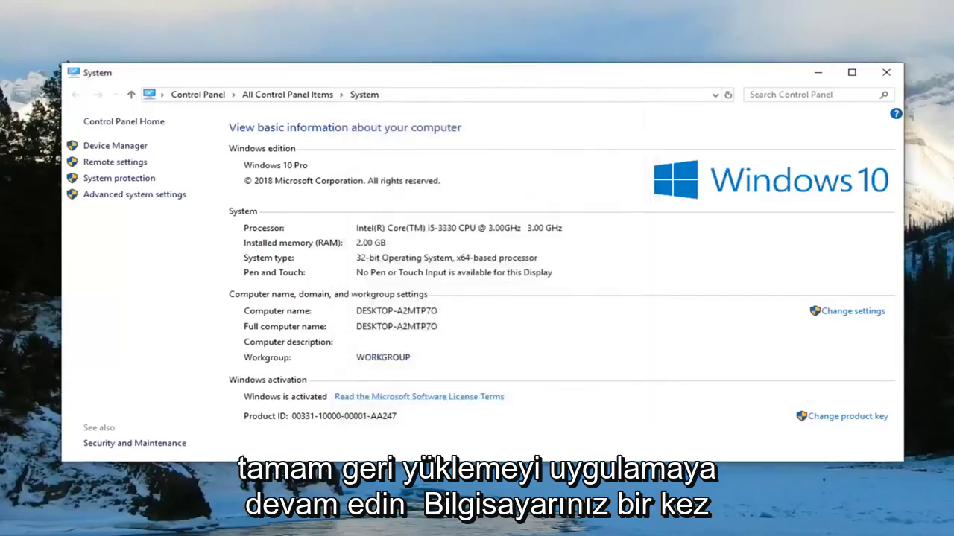